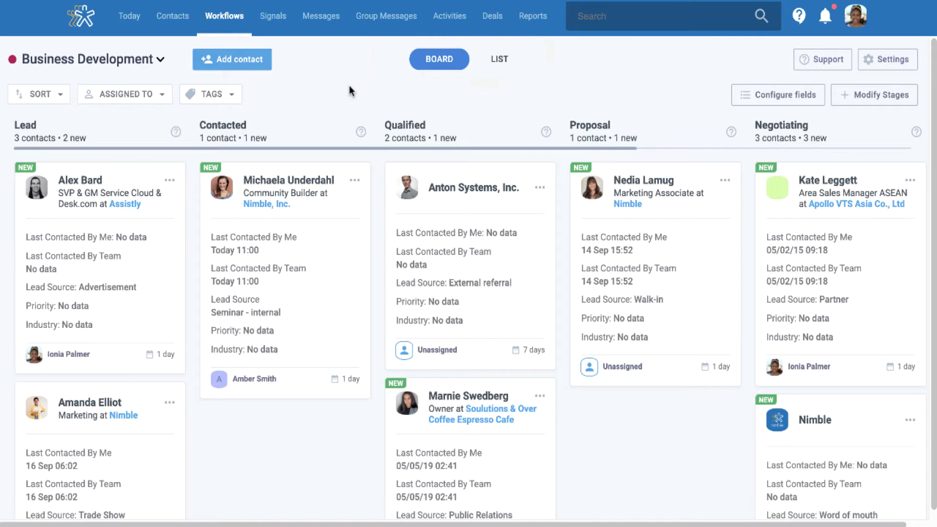
- Move Anton Systems, Inc. into Proposal and open the Nimble marketing contact's full record
left_click_drag(430, 207, 608, 205)
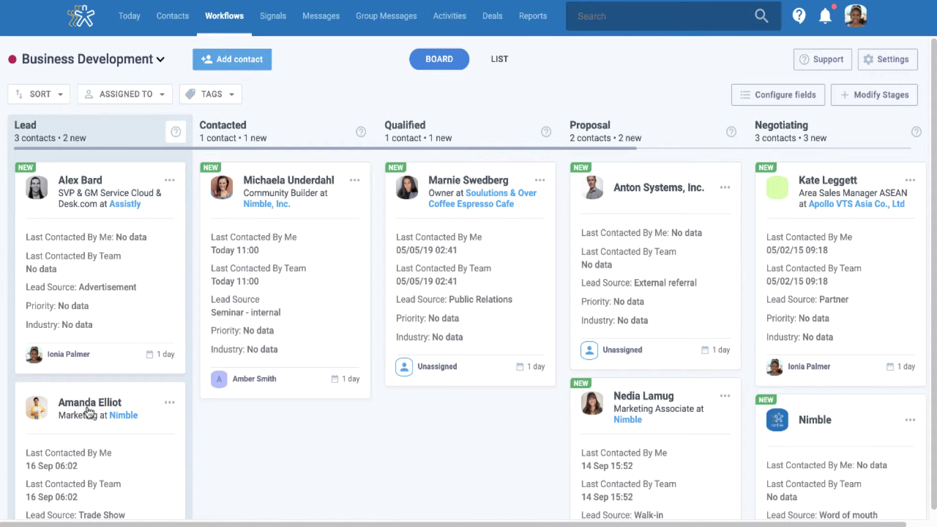
left_click(87, 409)
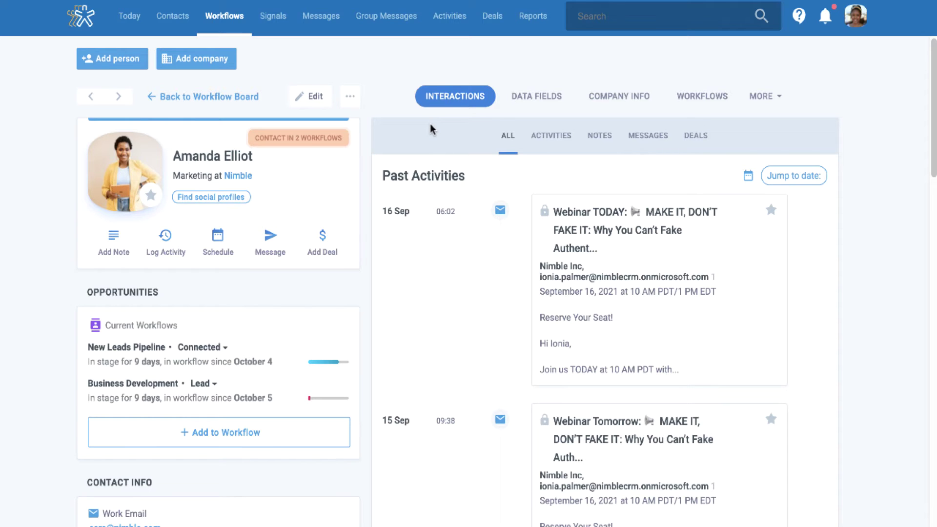
left_click(774, 104)
- Return to the Business Development board and switch it to the list view
left_click(235, 96)
left_click(258, 62)
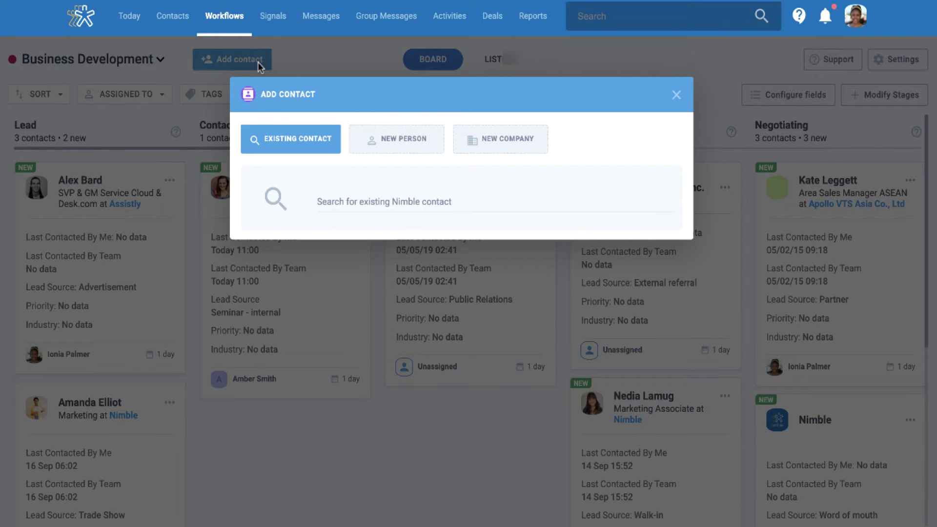
left_click(676, 98)
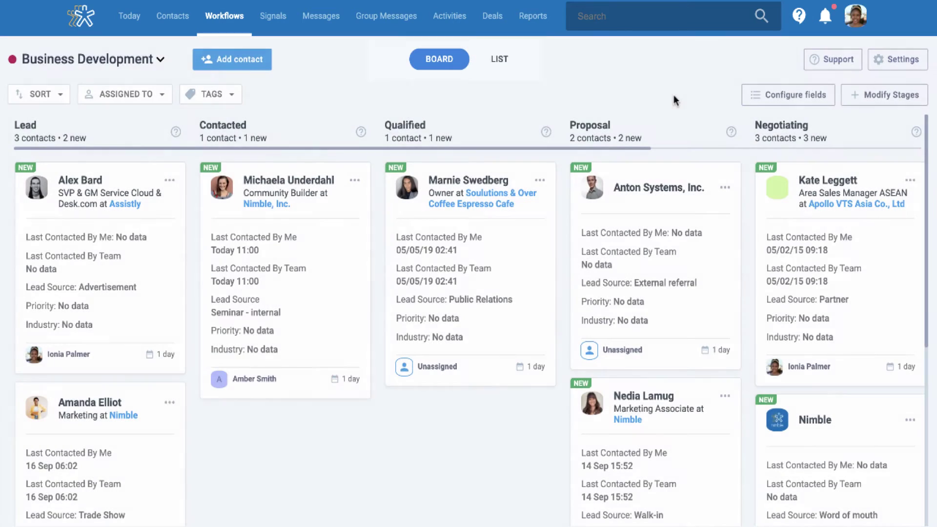
left_click(508, 68)
- Reorder the list's columns so Tags comes first, followed by Employment
left_click(893, 103)
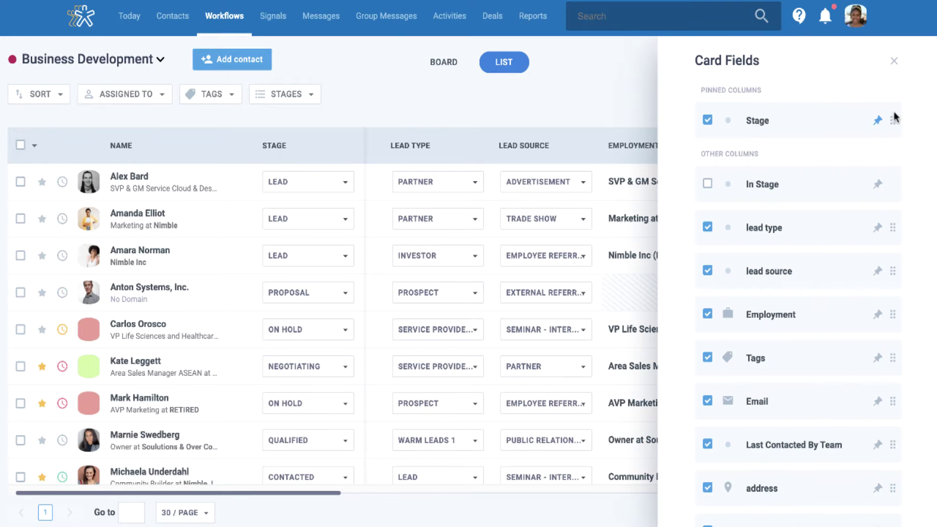
left_click_drag(892, 355, 882, 186)
left_click_drag(893, 360, 888, 230)
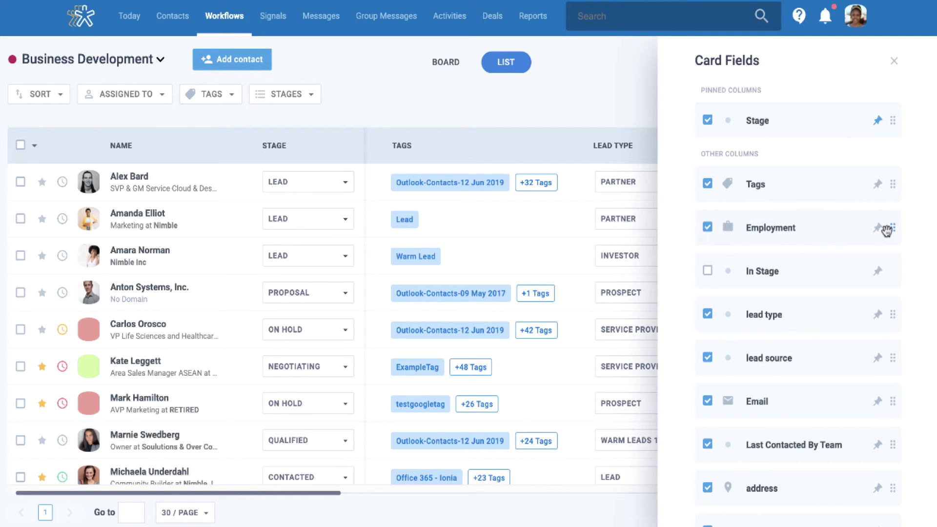
scroll(910, 207, "down", 5)
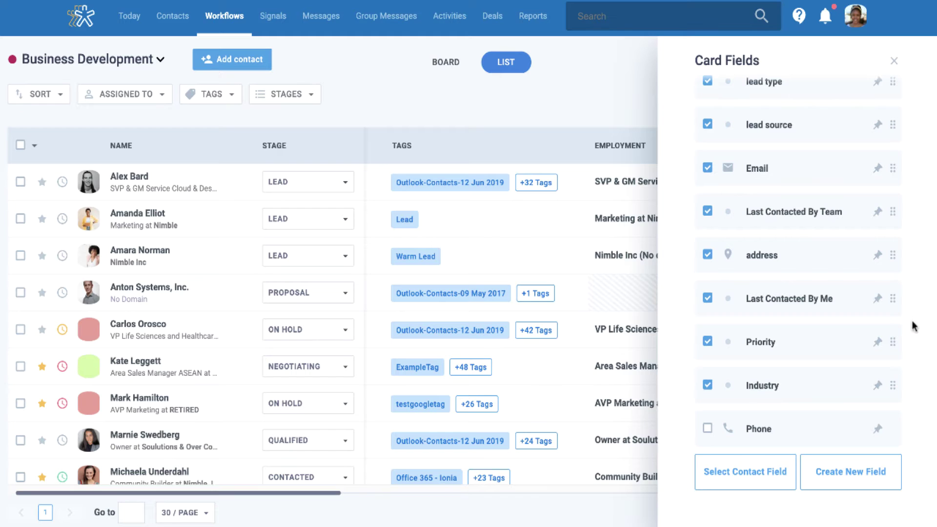
left_click(776, 467)
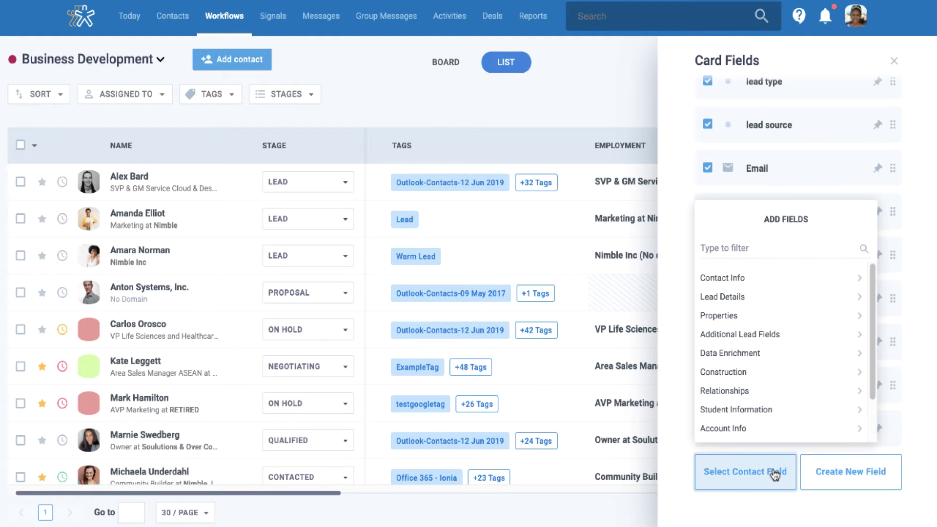
scroll(774, 377, "down", 3)
scroll(775, 377, "up", 3)
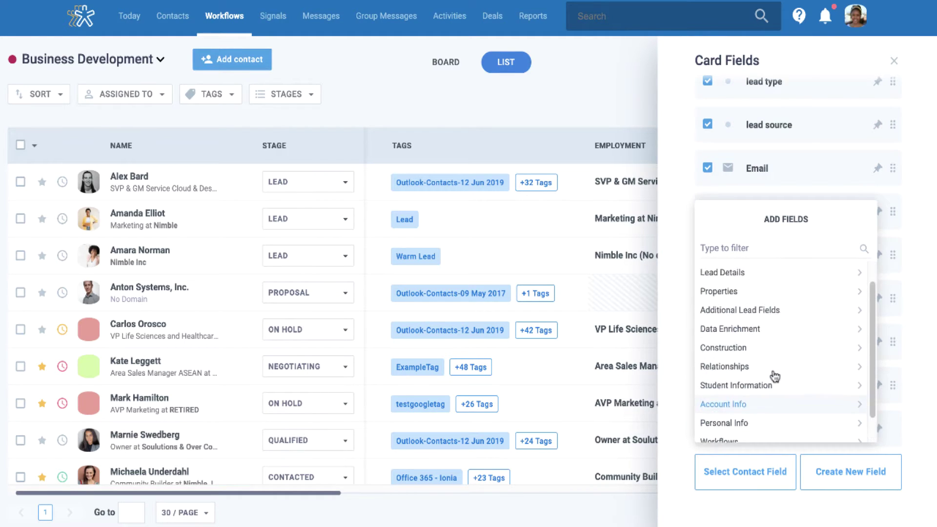
left_click(920, 424)
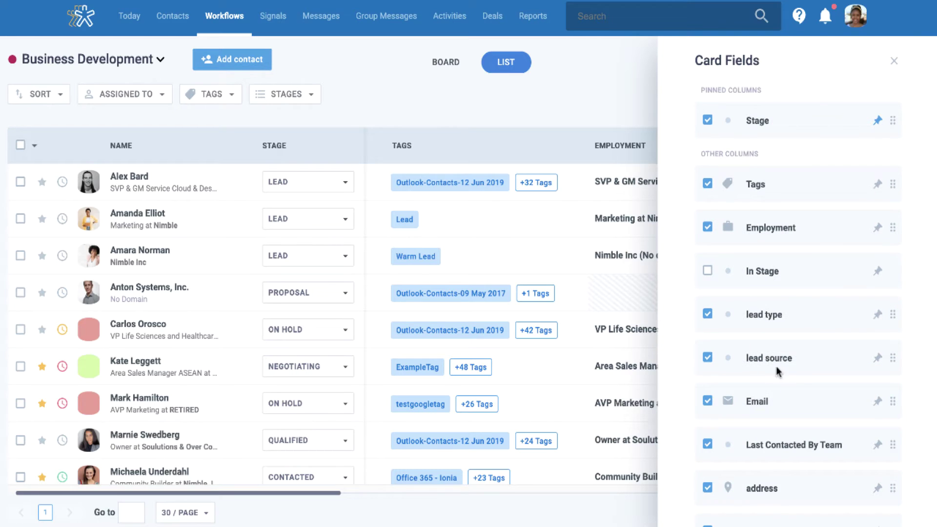
left_click(508, 120)
- Set the Assistly contact's stage to Contacted and the Nimble marketer's to Qualified
left_click(319, 184)
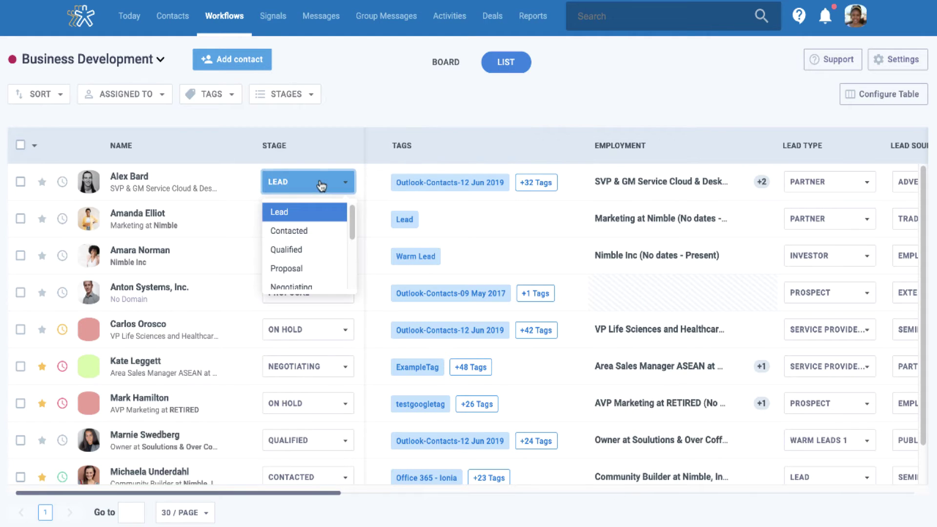
left_click(317, 231)
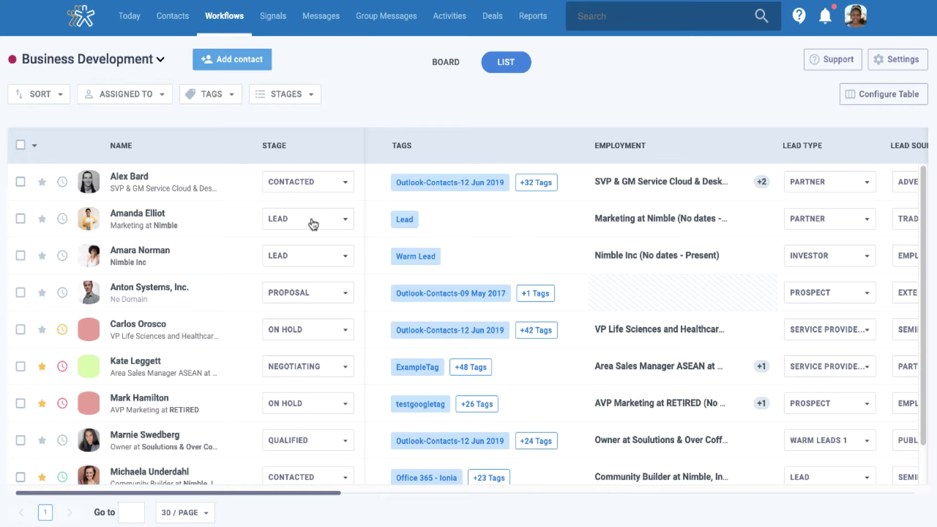
left_click(310, 222)
left_click(303, 287)
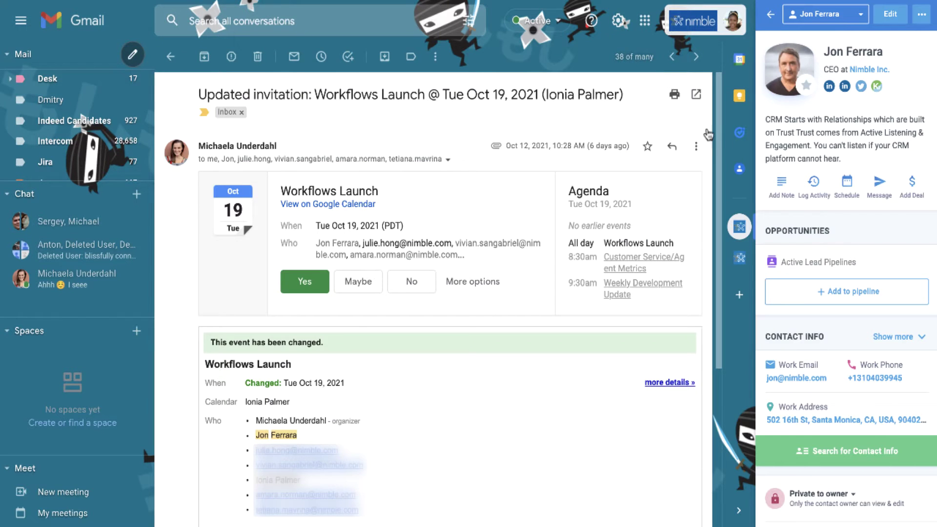
- Add the Nimble CEO from the Gmail sidebar to the New Leads Pipeline
left_click(902, 293)
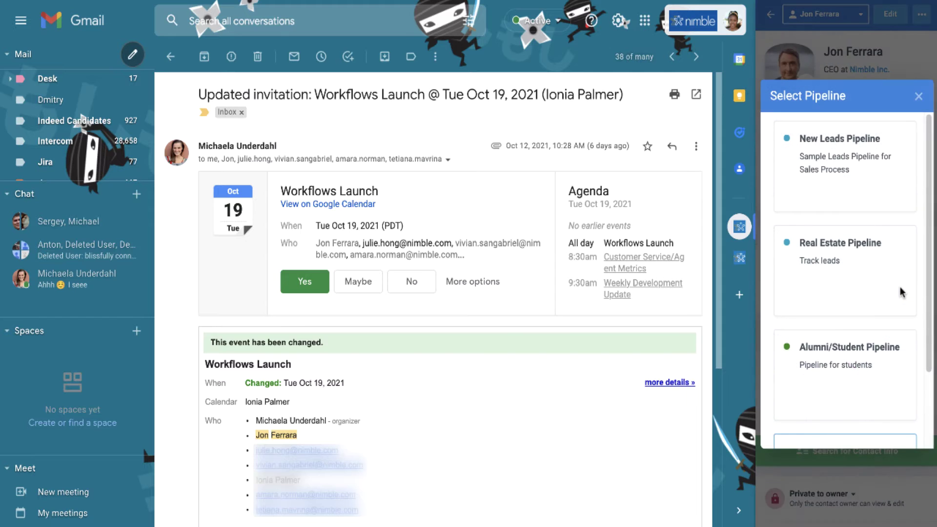
left_click(887, 174)
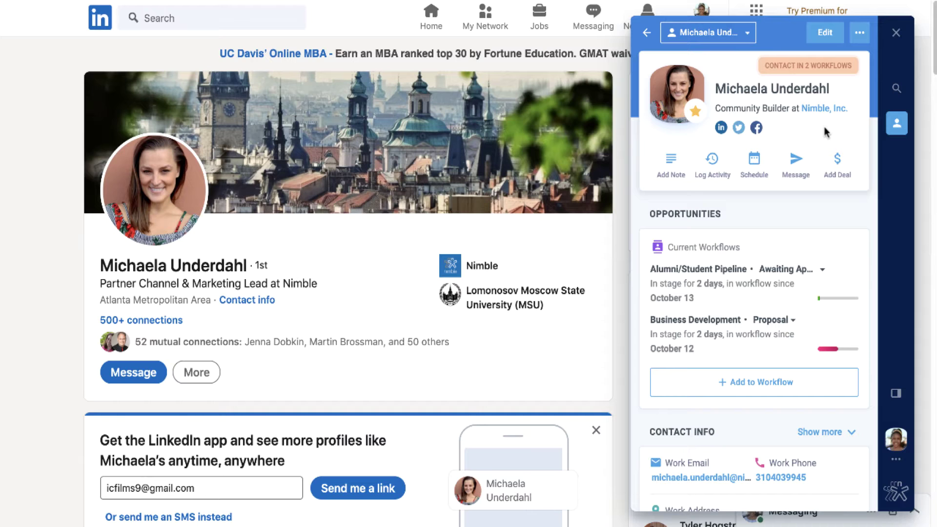
- Add the LinkedIn profile's contact to Real Estate Pipeline at the Attempting to Contact stage
left_click(793, 382)
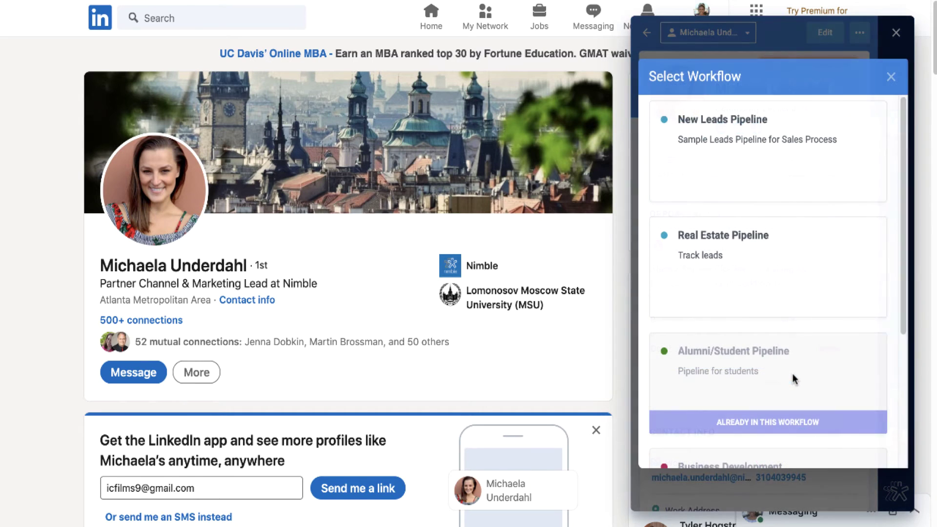
left_click(822, 281)
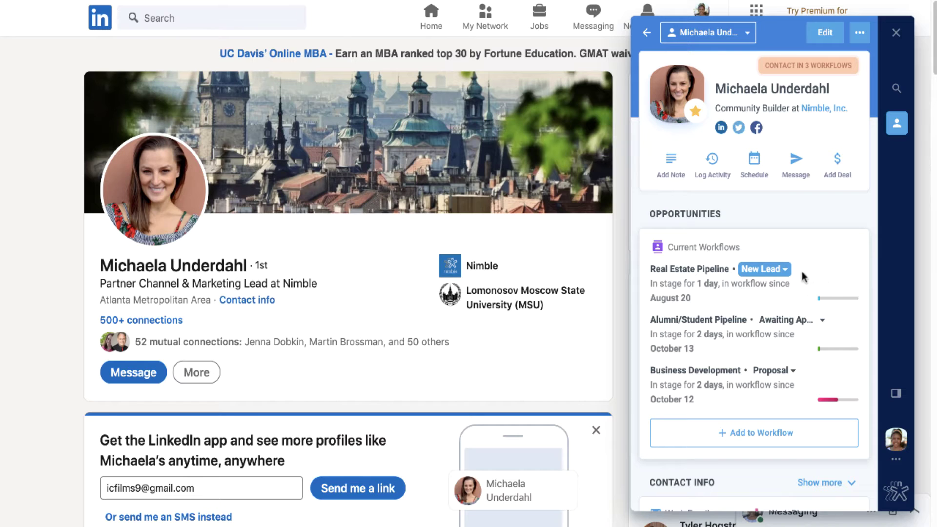
left_click(783, 271)
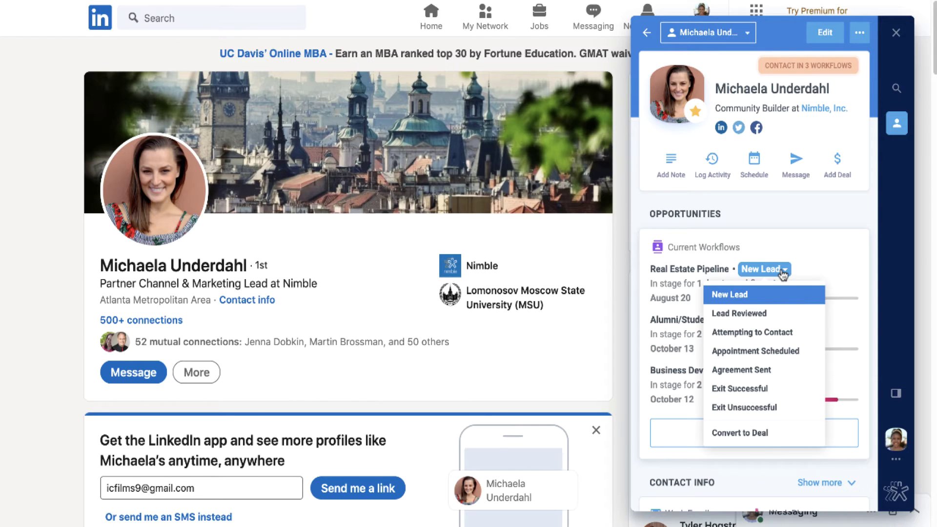
left_click(791, 336)
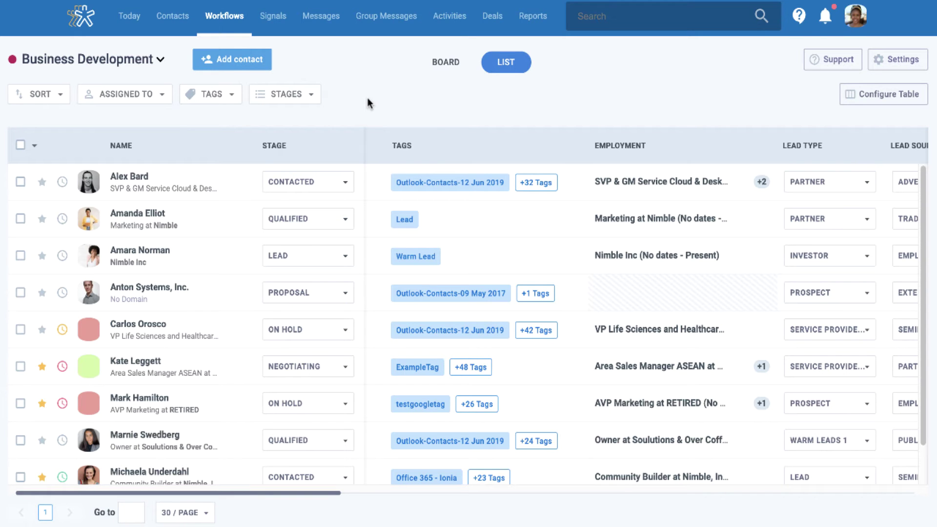
- Browse the workflow template categories and preview the Marketing Press/PR Outreach template
left_click(155, 61)
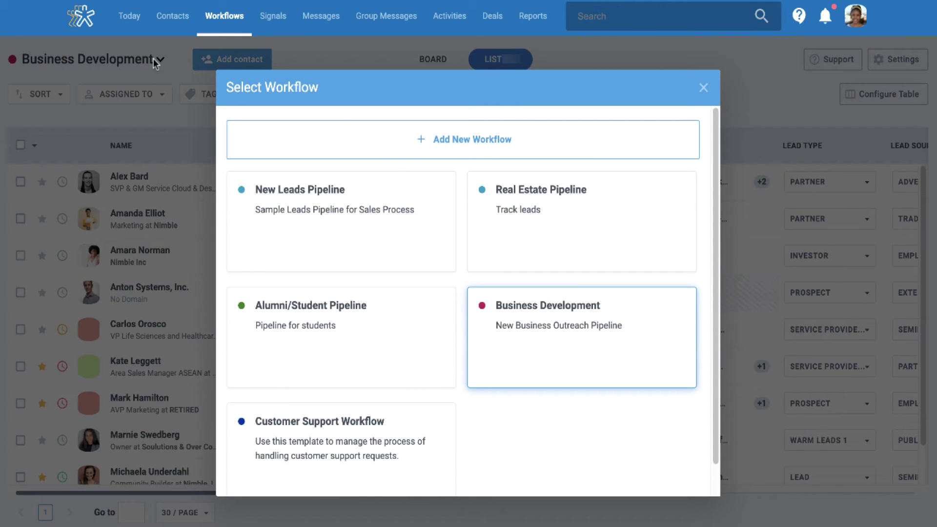
left_click(394, 141)
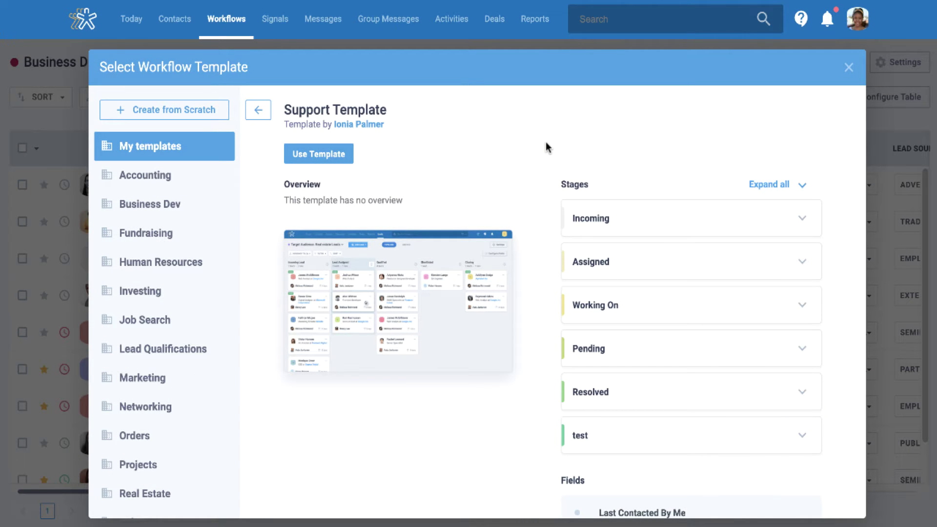
left_click(159, 178)
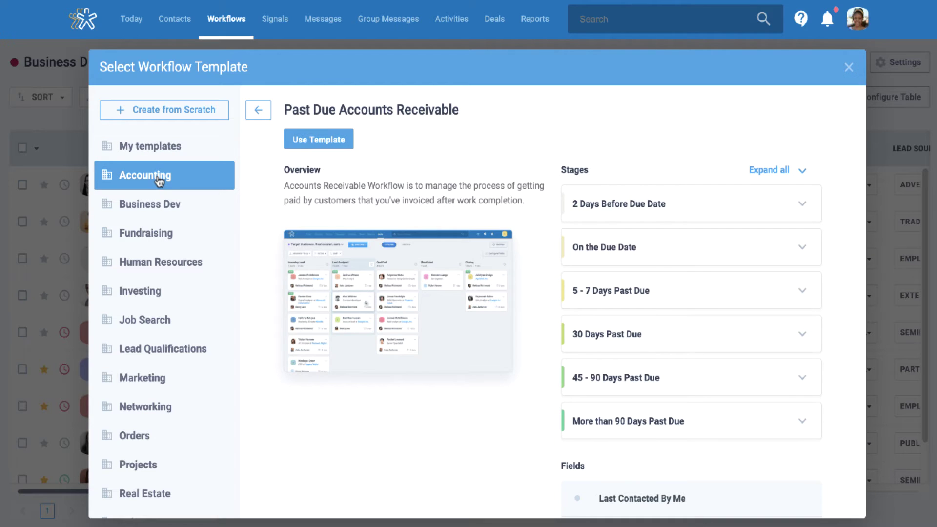
left_click(160, 211)
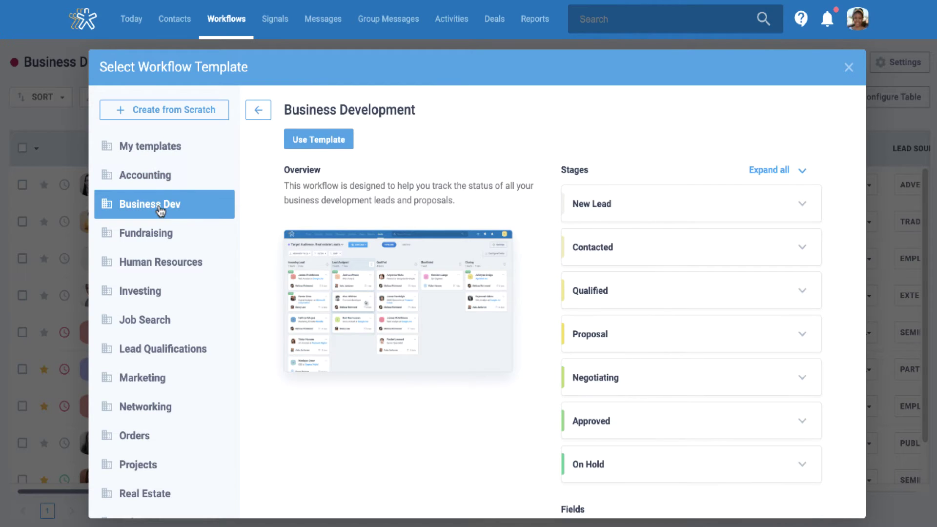
left_click(164, 236)
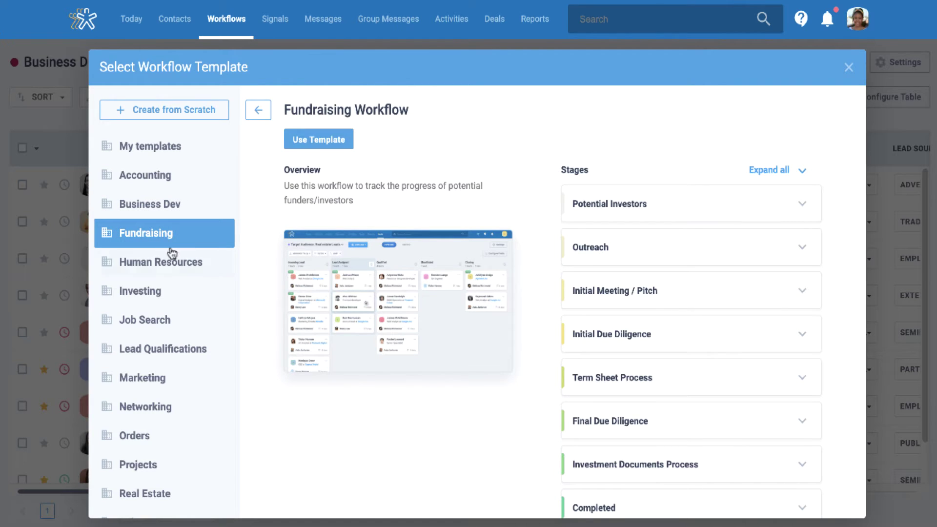
left_click(175, 264)
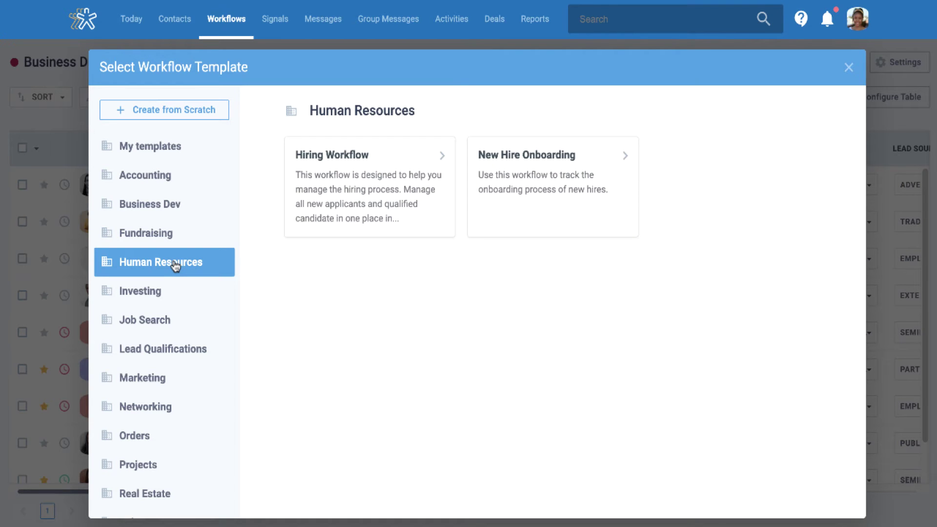
left_click(169, 296)
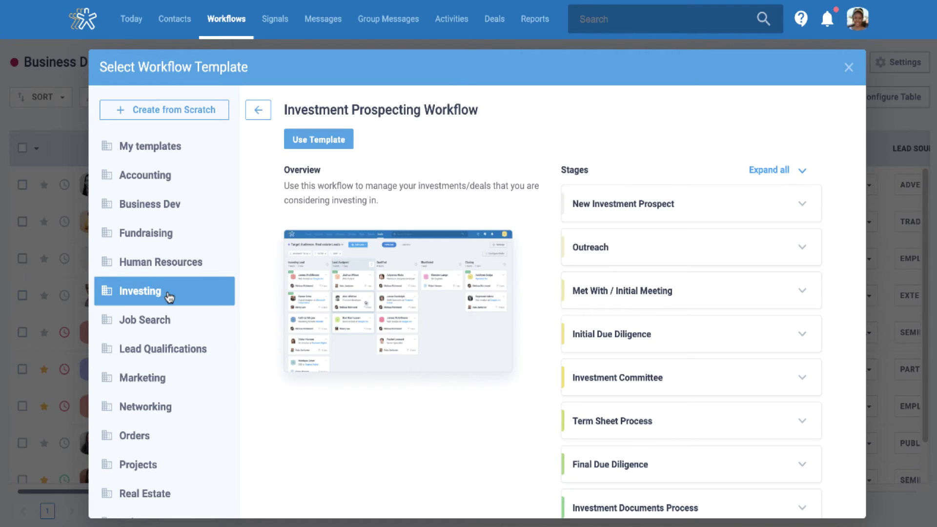
left_click(190, 155)
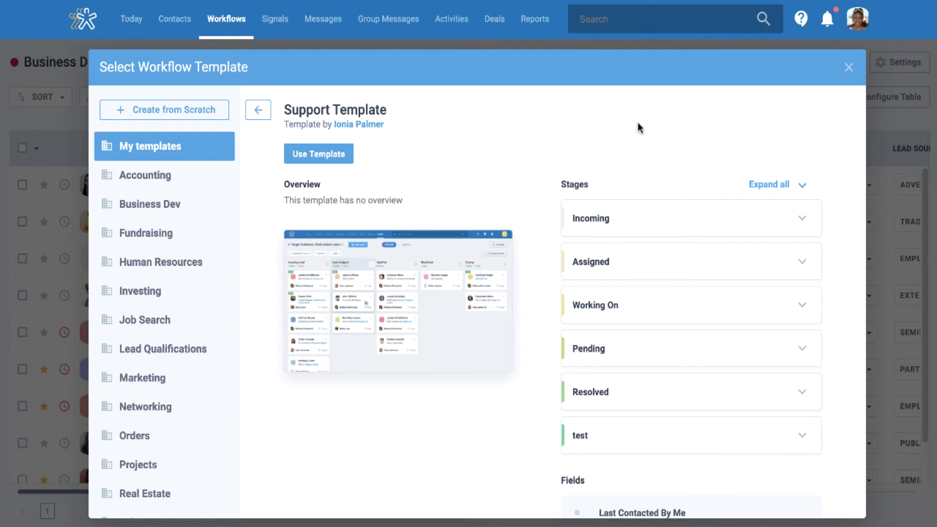
left_click(155, 376)
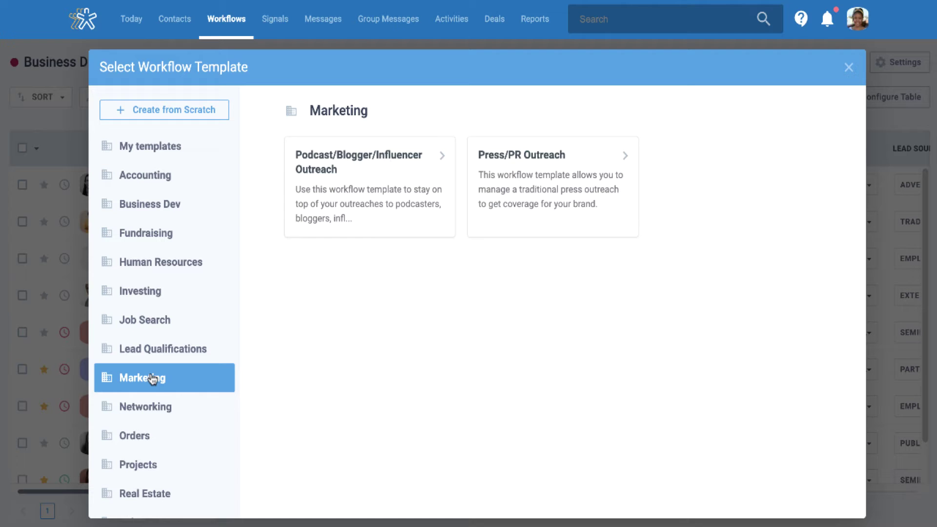
left_click(520, 218)
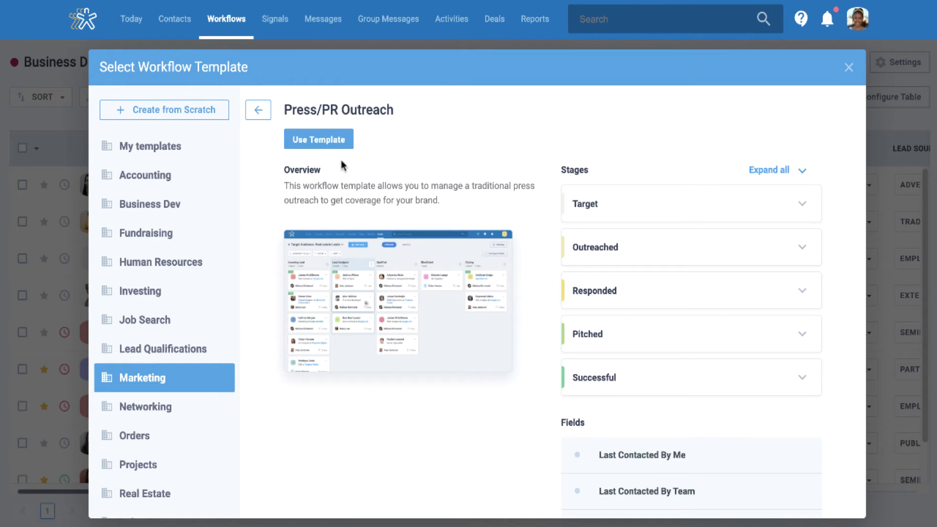
- Use the Press/PR Outreach template and save its Successful stage with its collaboration instructions
left_click(319, 139)
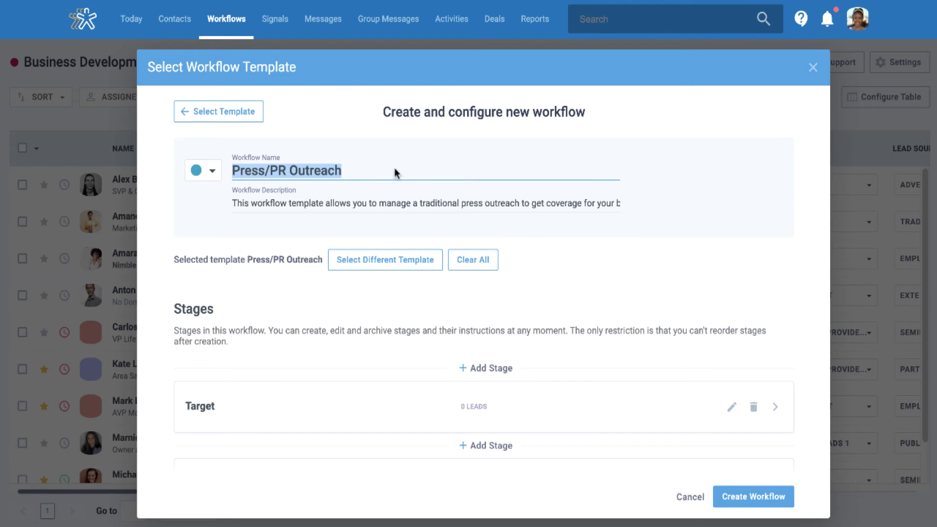
left_click(795, 288)
scroll(794, 288, "down", 9)
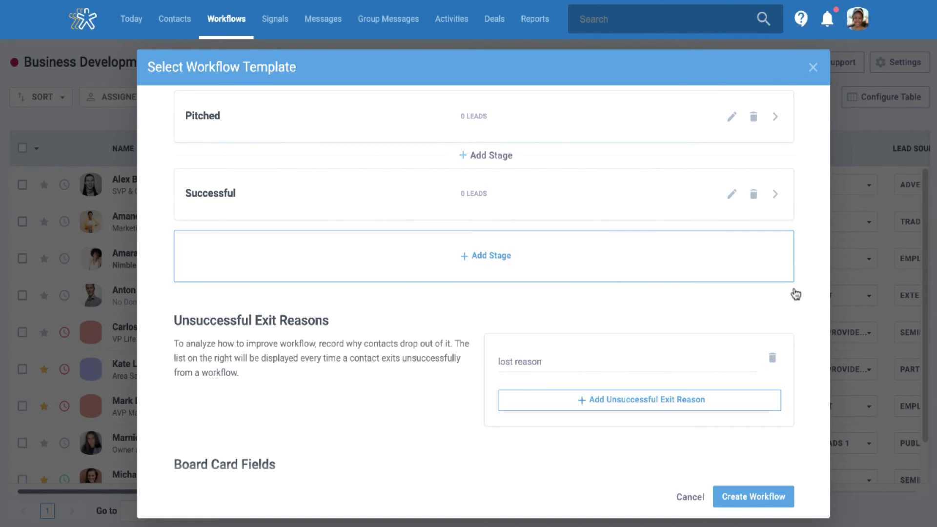
left_click(731, 194)
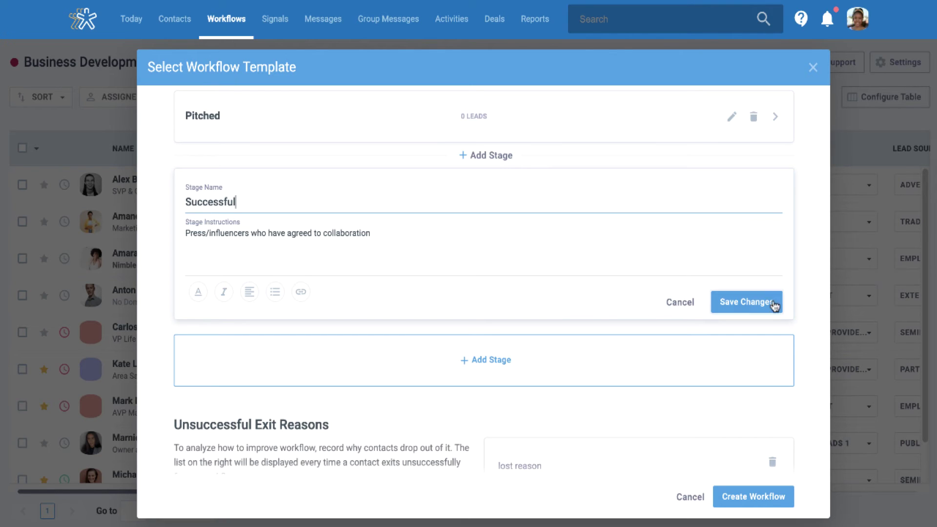
left_click(772, 307)
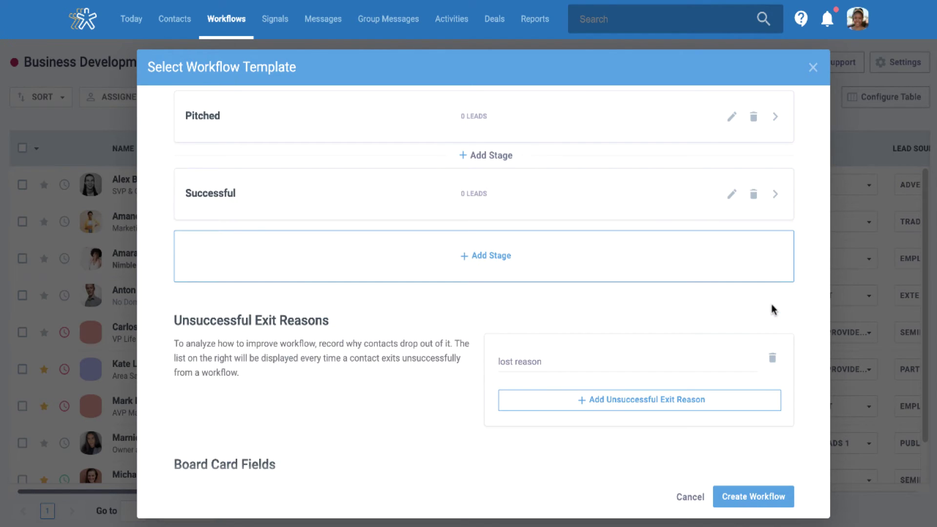
scroll(810, 281, "down", 5)
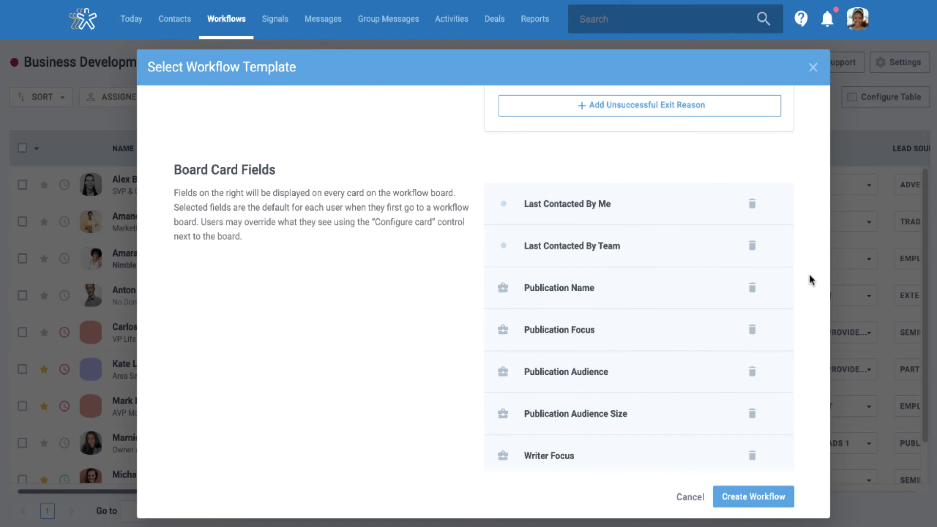
scroll(810, 281, "down", 2)
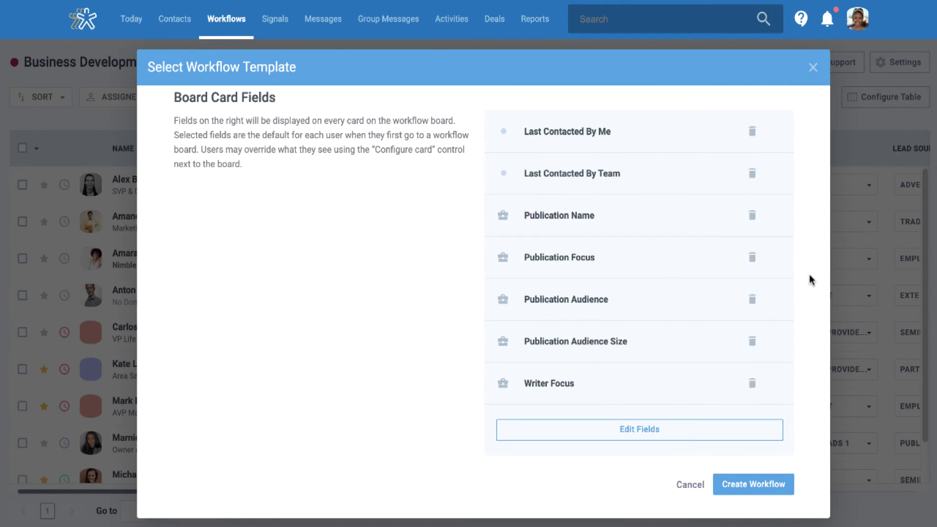
- Add Lead Source from Additional Lead Fields to the card fields, after Writer Focus
left_click(647, 436)
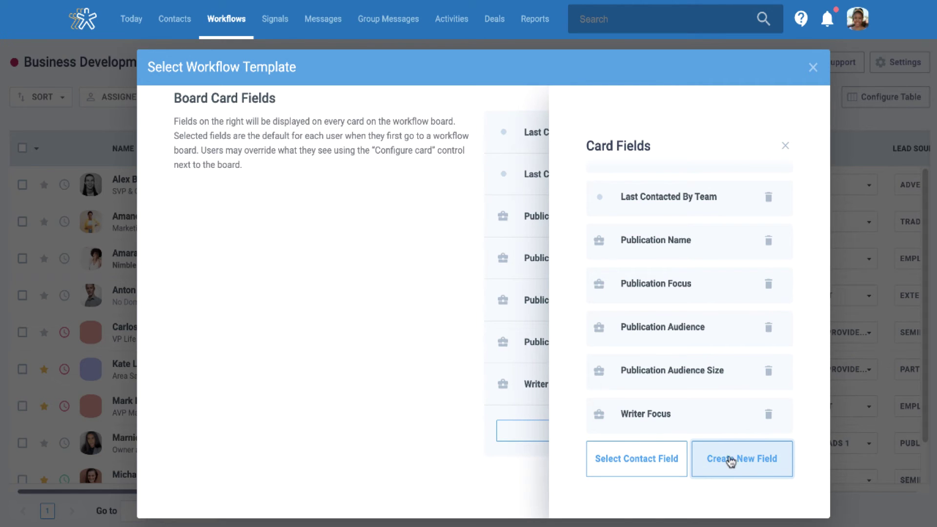
left_click(644, 464)
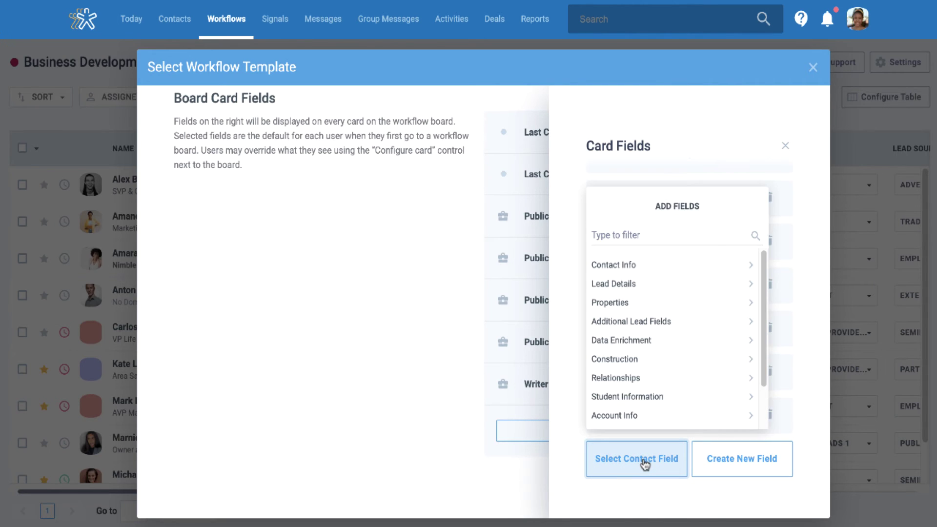
left_click(651, 322)
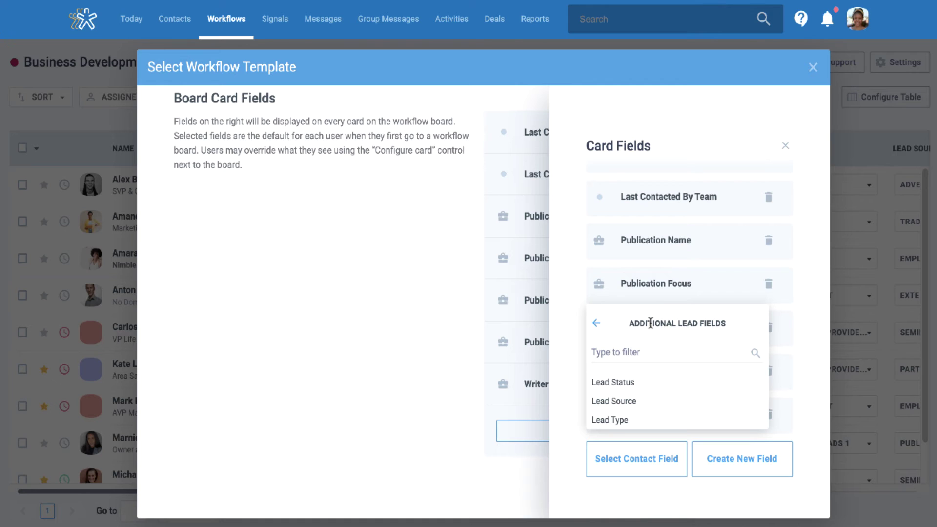
left_click(658, 402)
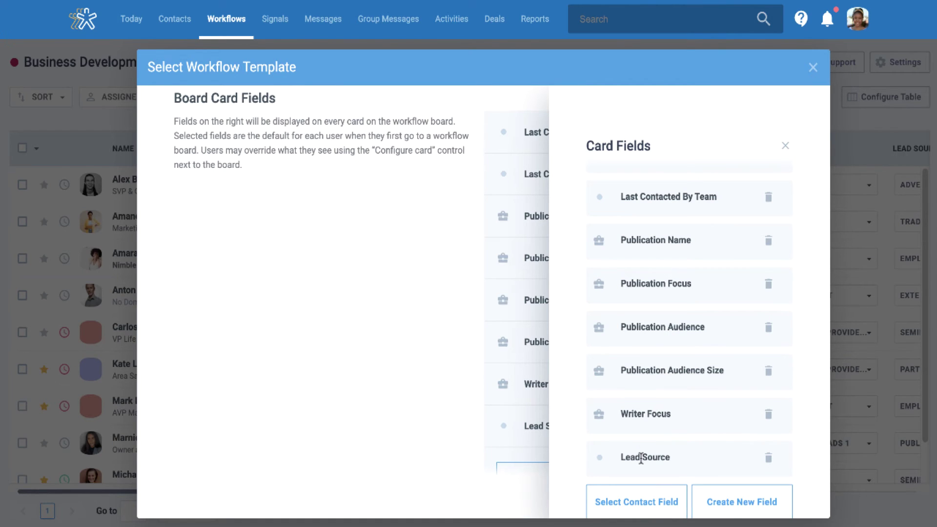
left_click(440, 439)
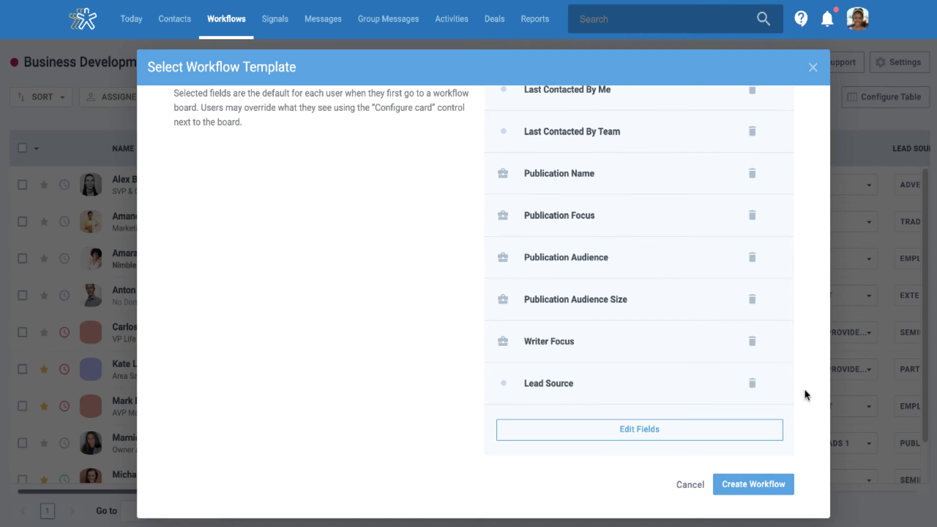
- Create the Press/PR Outreach workflow, then open and discard a from-scratch workflow form
left_click(751, 491)
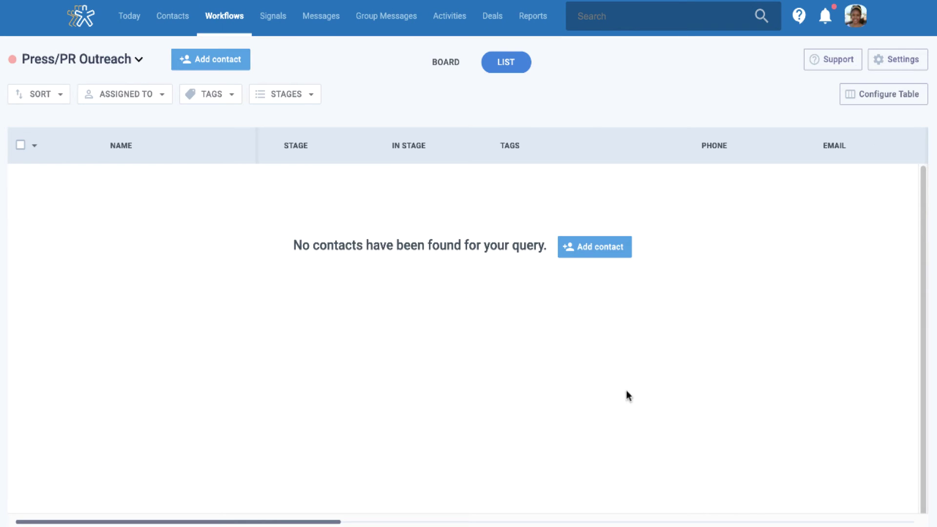
left_click(140, 60)
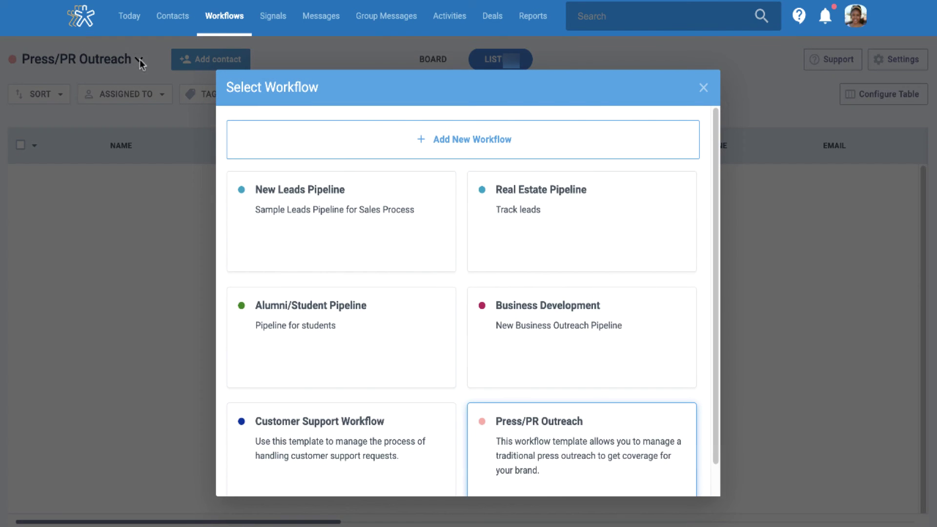
left_click(473, 145)
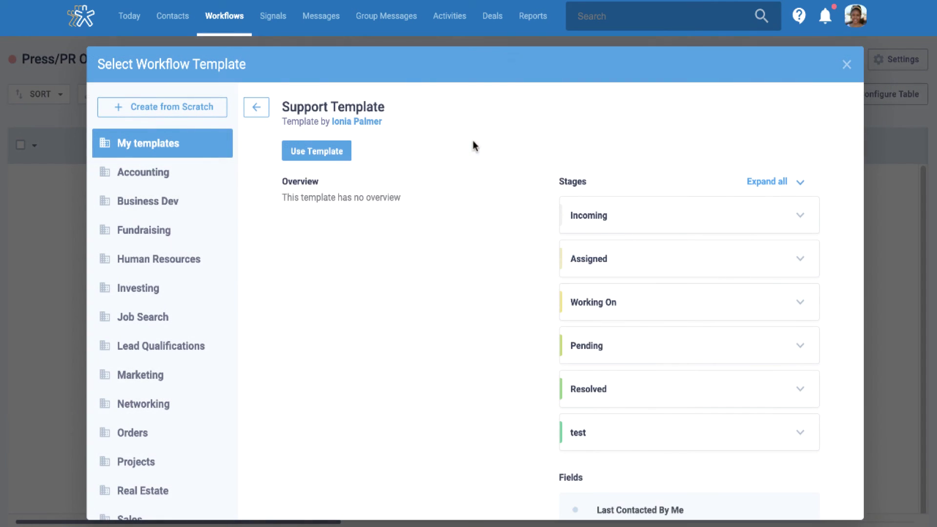
left_click(191, 108)
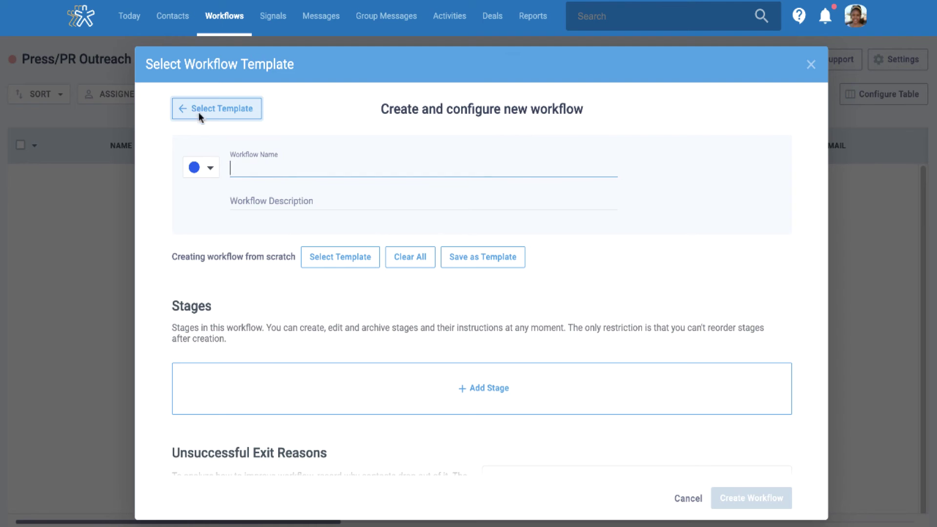
scroll(801, 313, "down", 6)
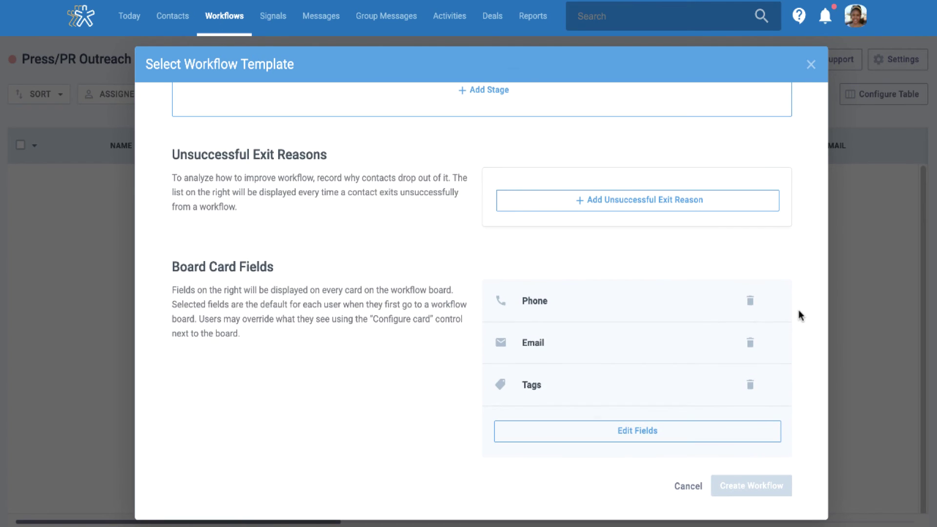
left_click(810, 65)
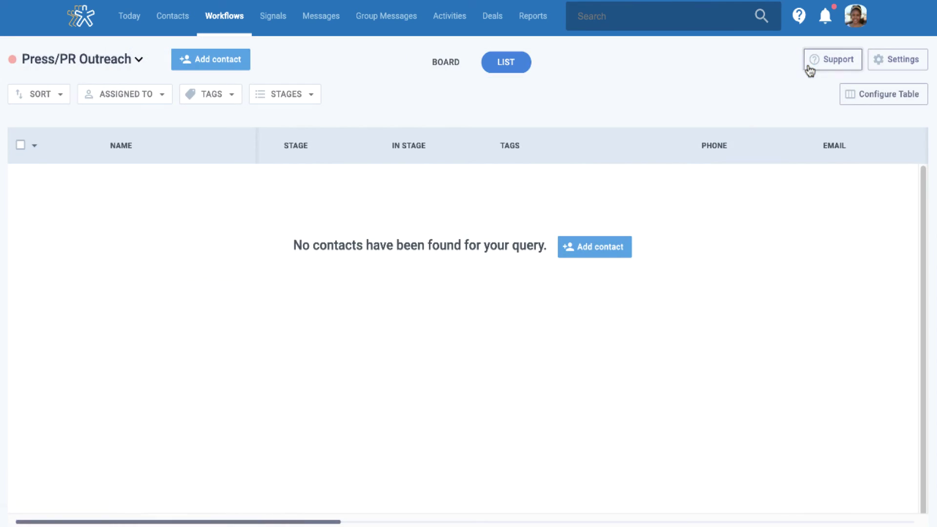
- From Contacts, start a segment search filtering Active Workflow Stage to Approved
left_click(175, 17)
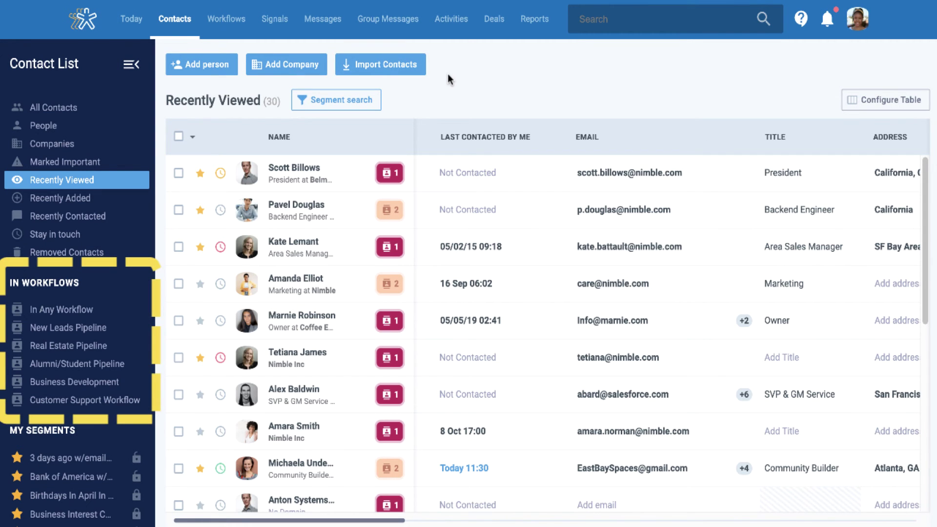
left_click(319, 99)
left_click(253, 166)
scroll(429, 322, "down", 4)
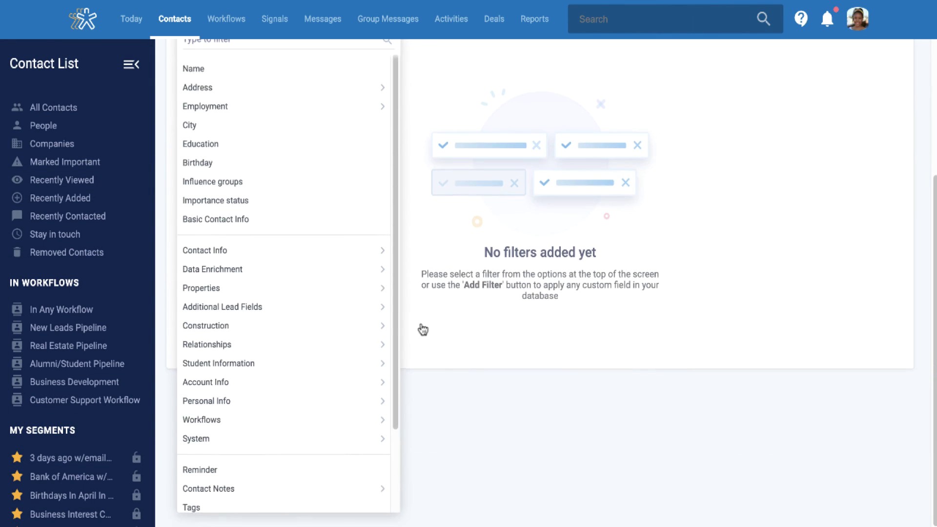
scroll(332, 382, "down", 2)
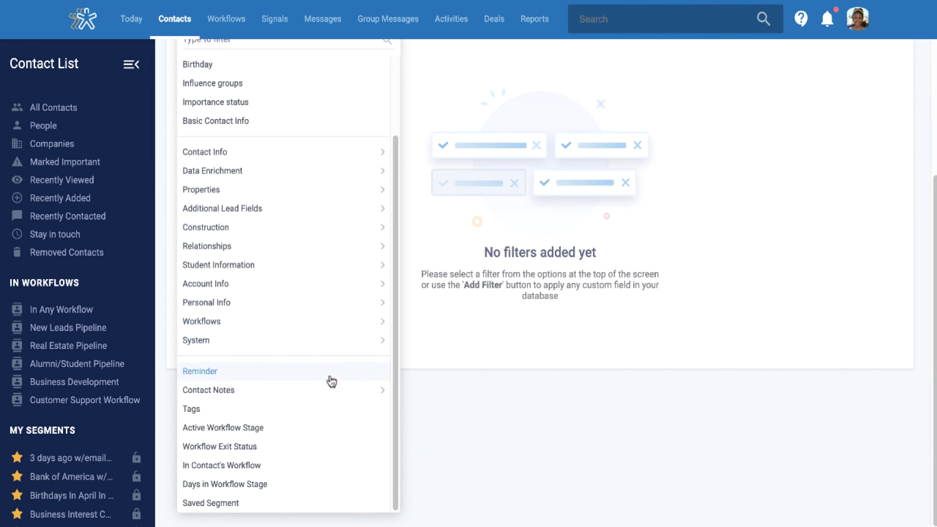
left_click(368, 431)
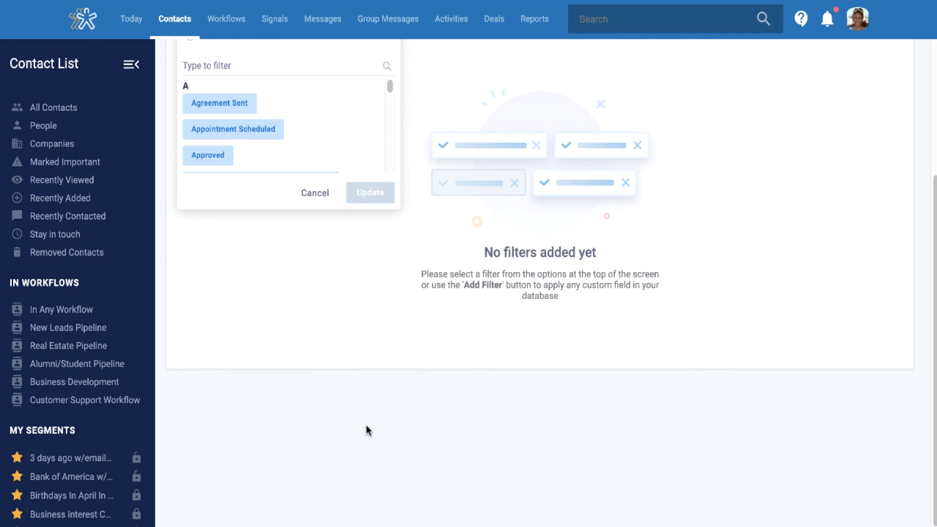
left_click(216, 160)
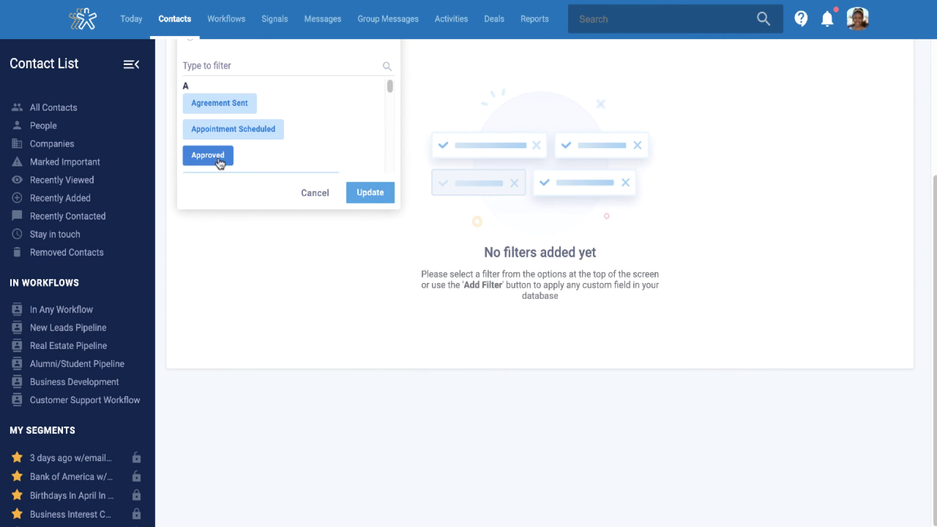
- Apply the Approved filter and add an Address State Is California filter
left_click(369, 194)
scroll(681, 234, "up", 4)
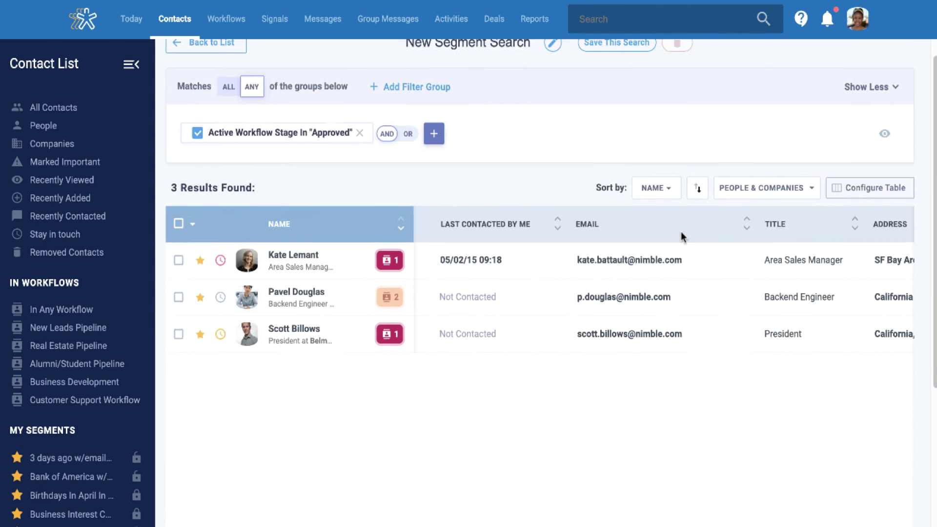
left_click(433, 157)
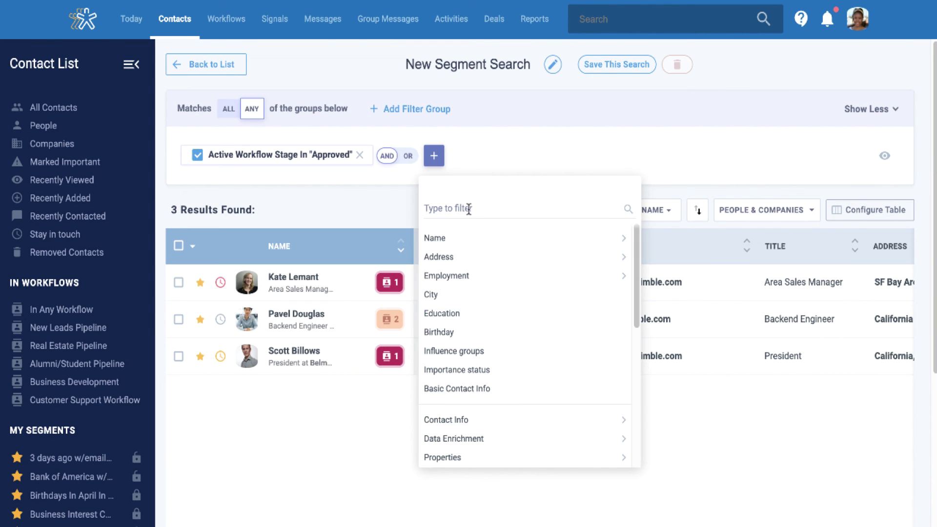
left_click(482, 256)
left_click(478, 292)
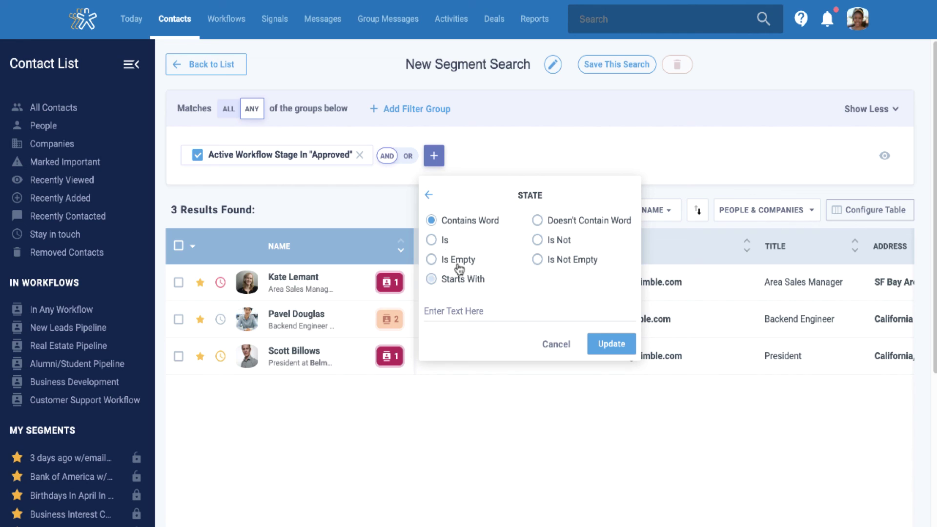
left_click(432, 239)
left_click(461, 306)
type("California")
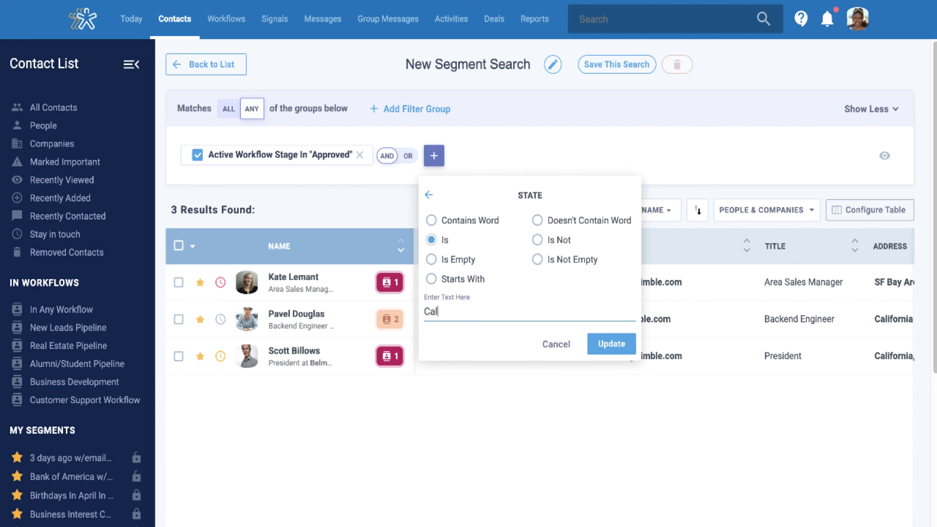
left_click(600, 338)
- Save the search as 'Approved California Contacts' and select all three results
left_click(553, 64)
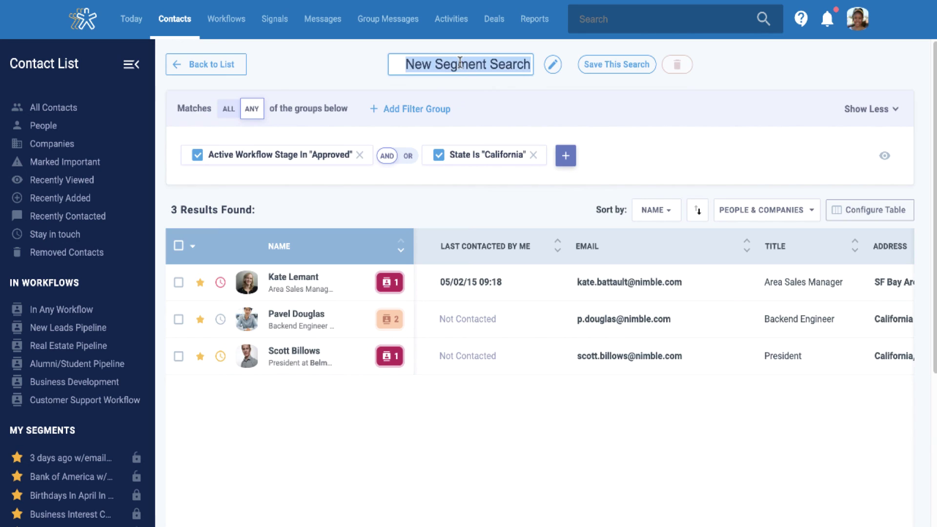
type("Approved California C")
type("ontacts")
left_click(598, 65)
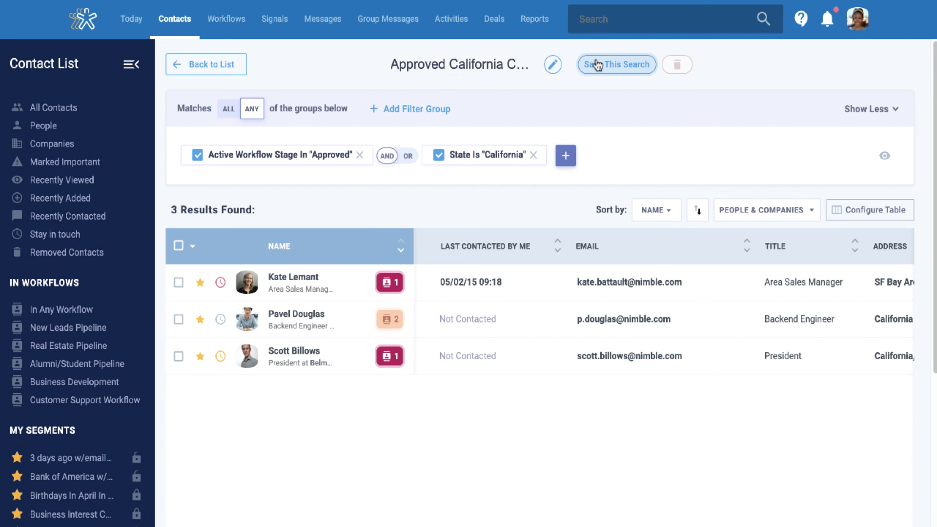
left_click(179, 246)
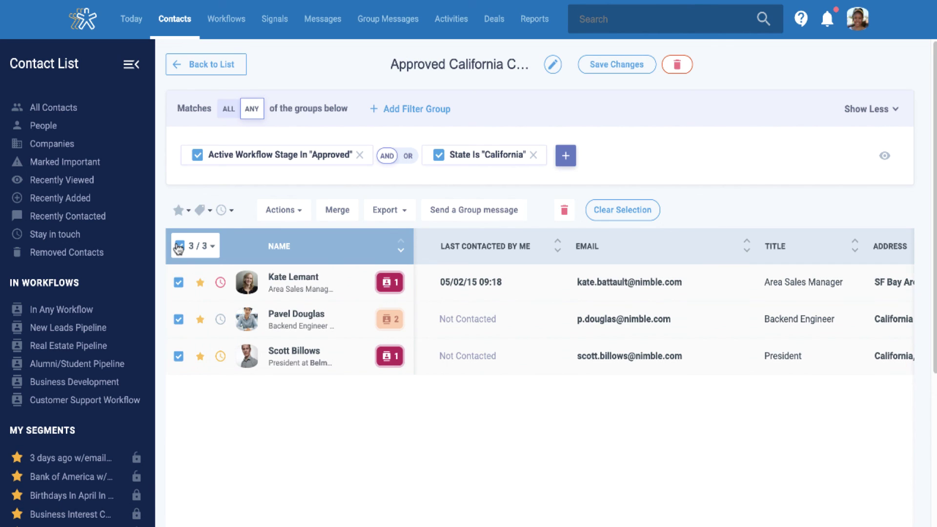
- Start a group message addressed to the three Approved-stage California contacts in the segment
left_click(509, 214)
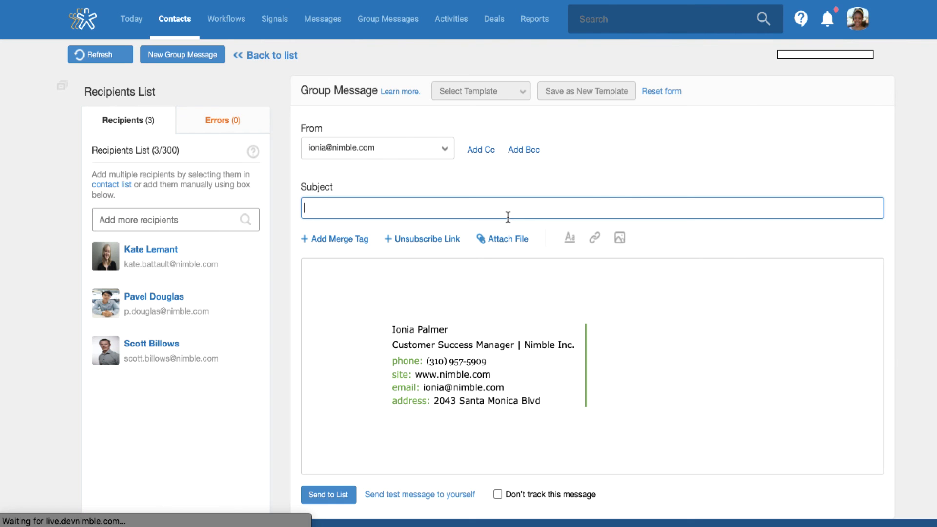